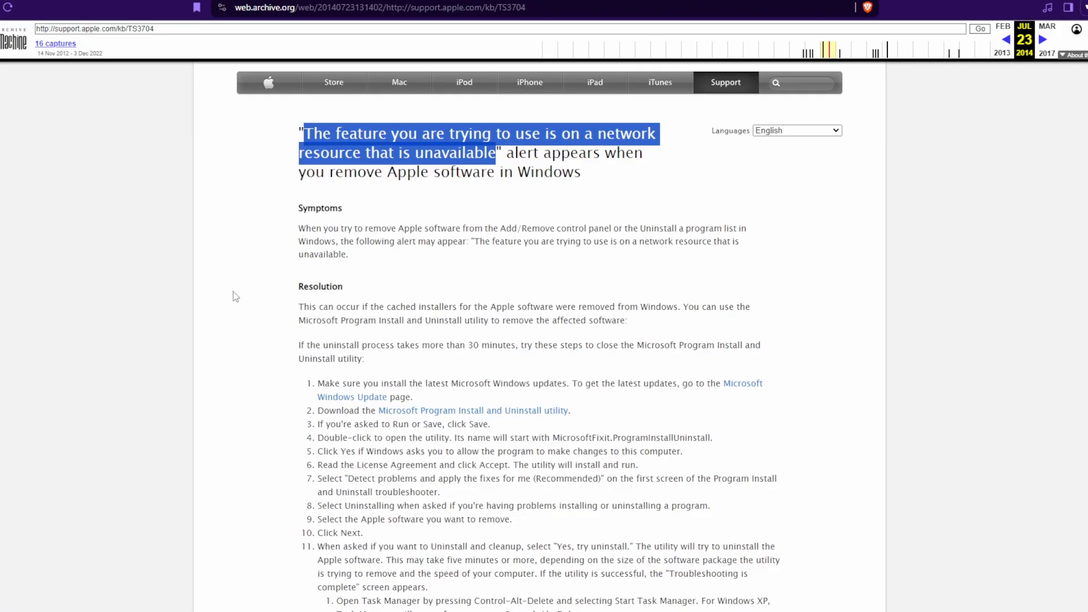
Step: Read through the archived Apple support article on the network resource unavailable alert, including its numbered resolution steps
left_click(345, 166)
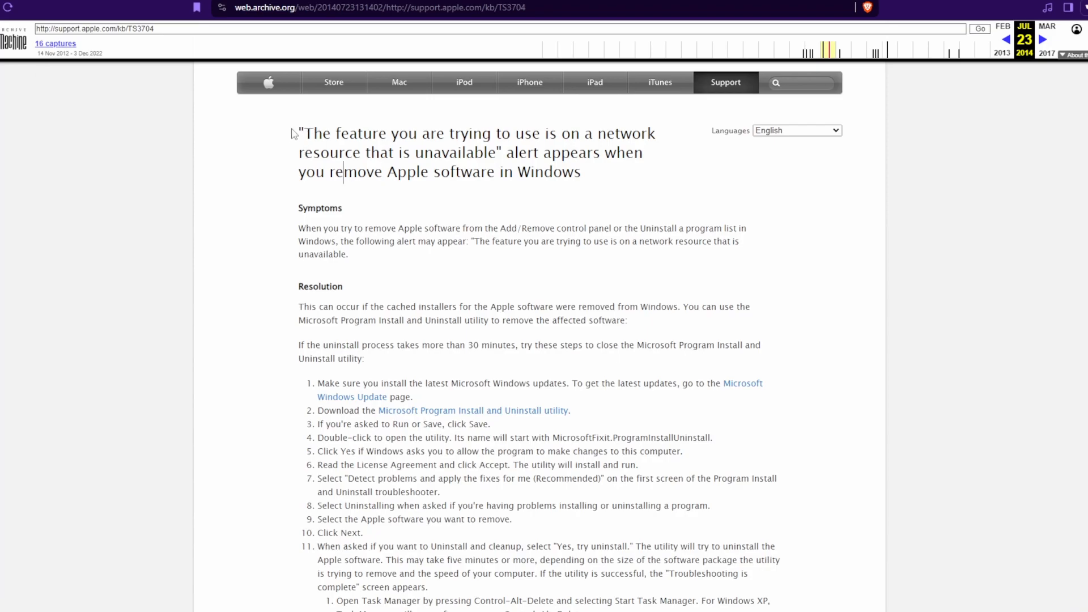
scroll(321, 183, "down", 5)
scroll(320, 183, "down", 4)
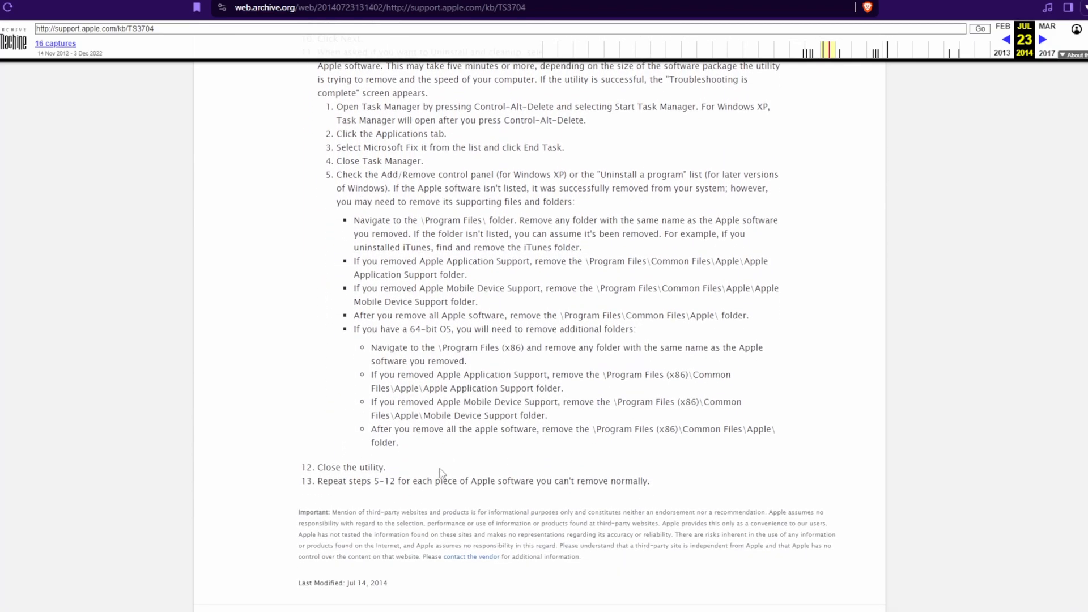
left_click_drag(320, 159, 376, 330)
left_click(419, 351)
scroll(422, 345, "down", 3)
scroll(434, 337, "down", 2)
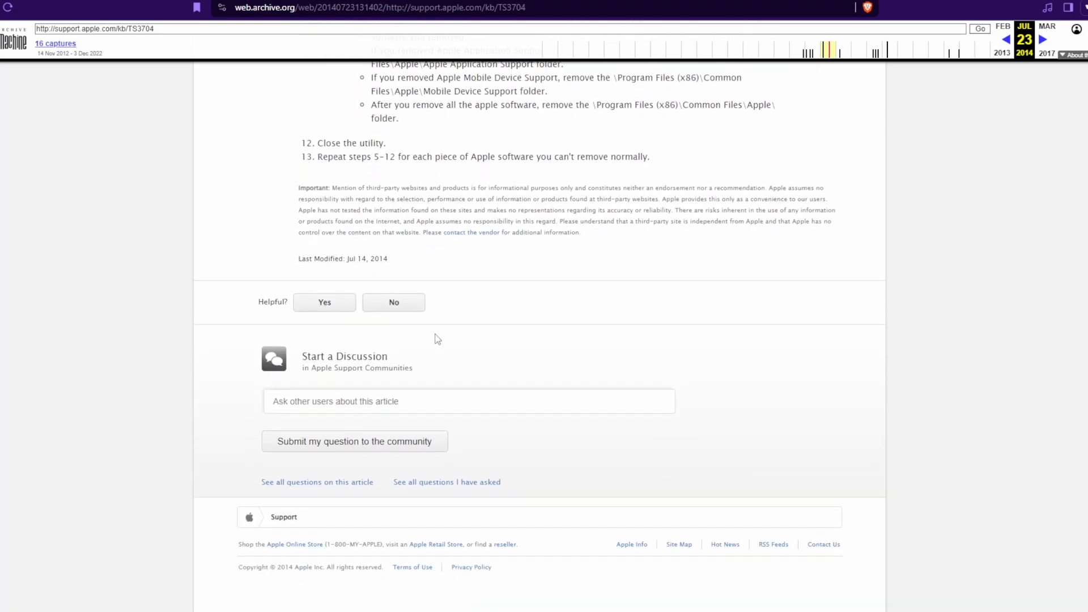
scroll(461, 352, "up", 5)
scroll(469, 366, "up", 8)
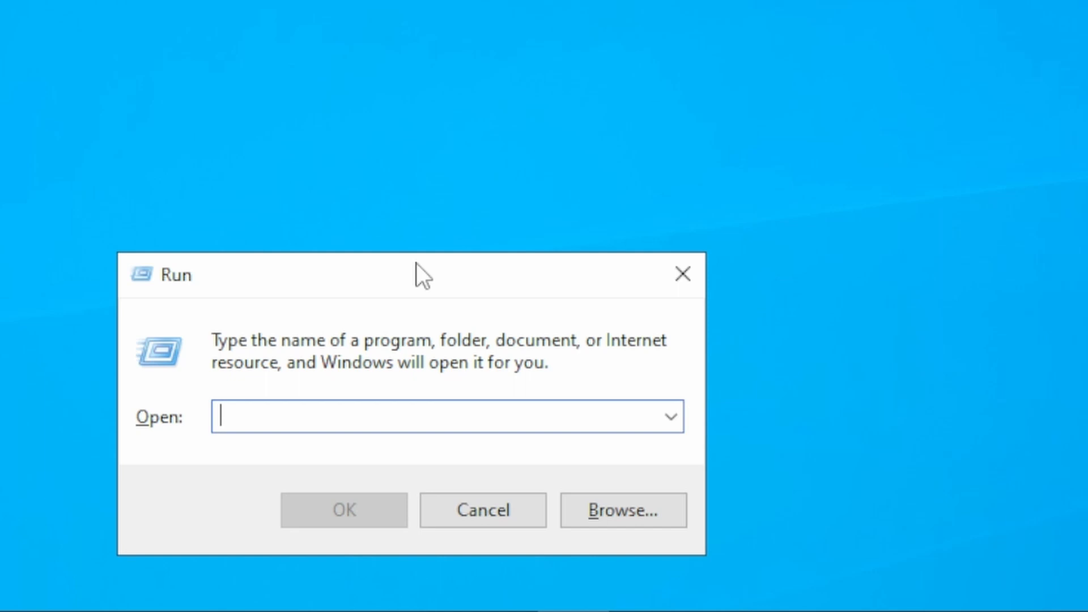
Step: Launch regedit and expand the Products key under HKEY_CLASSES_ROOT\Installer
type("regedit")
key("Return")
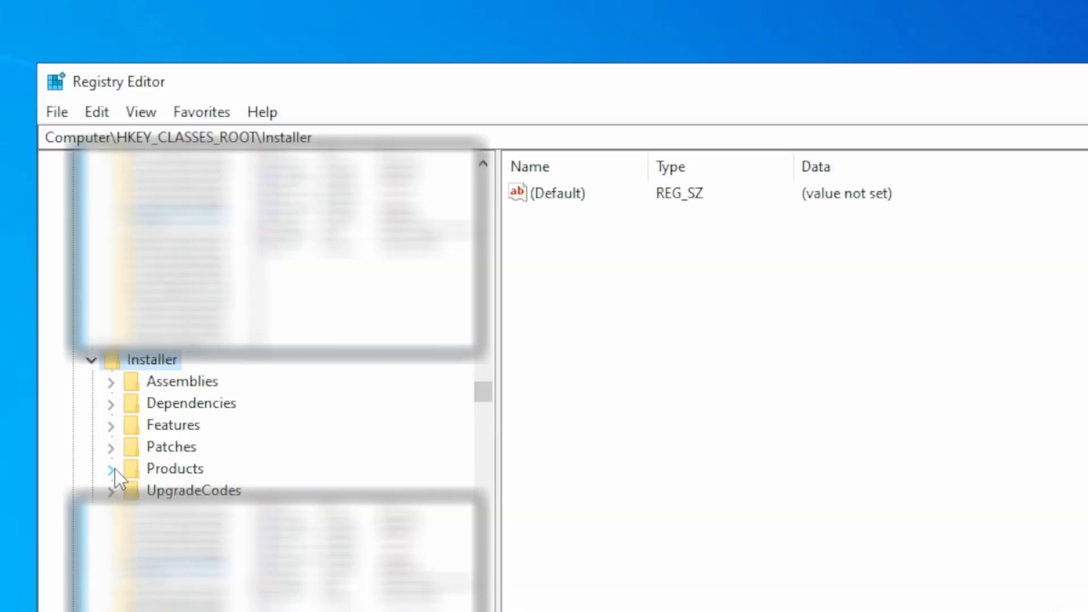
left_click(111, 469)
left_click(175, 170)
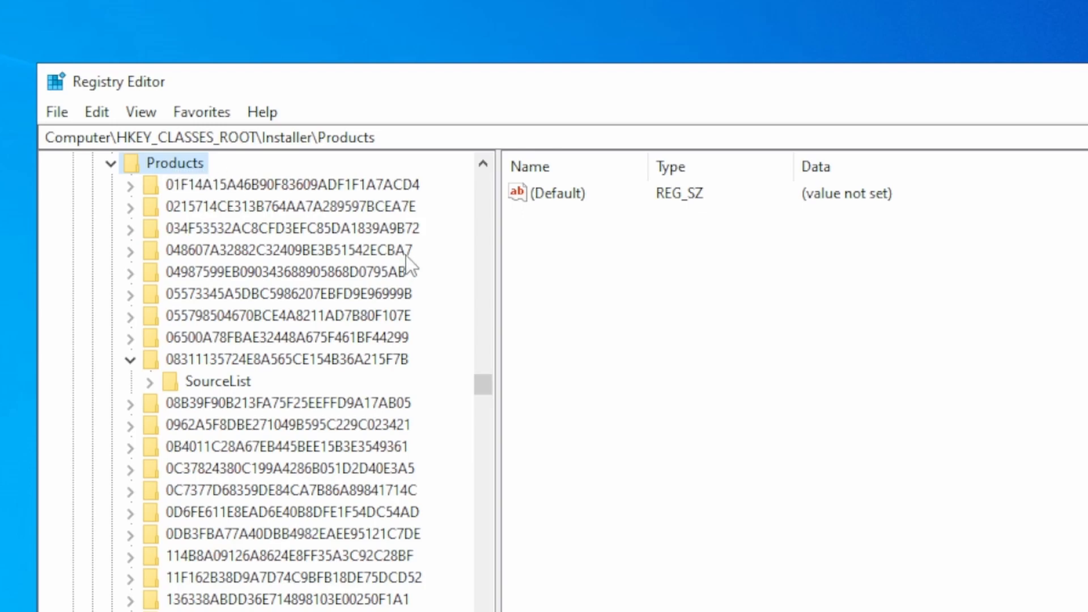
Step: Search the registry from the Products key for "itunes", looking at keys, values and data
key("ctrl+f")
left_click_drag(355, 199, 648, 187)
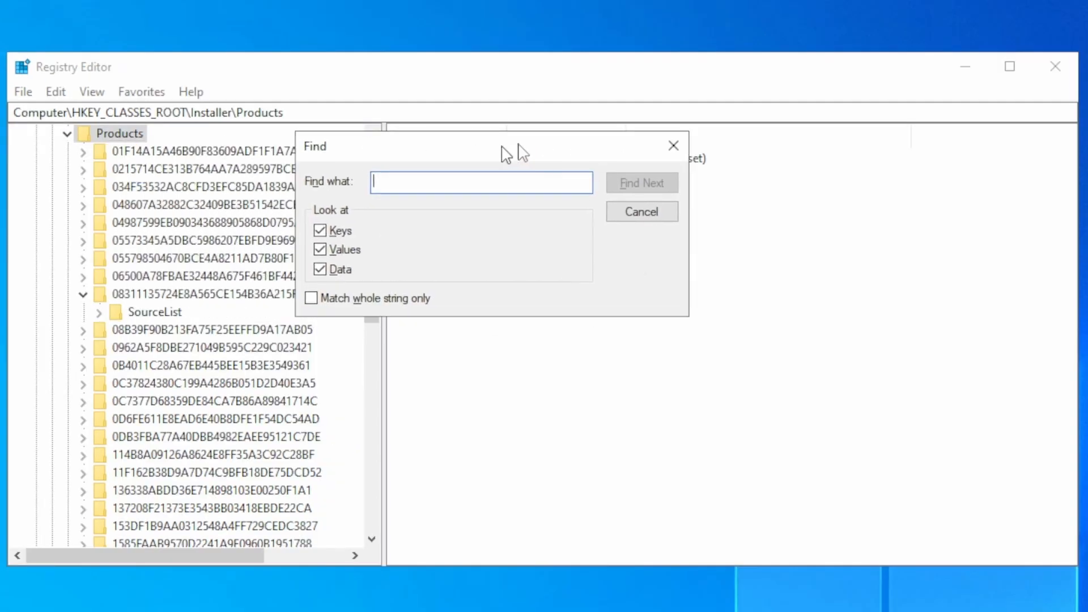
left_click_drag(523, 152, 766, 125)
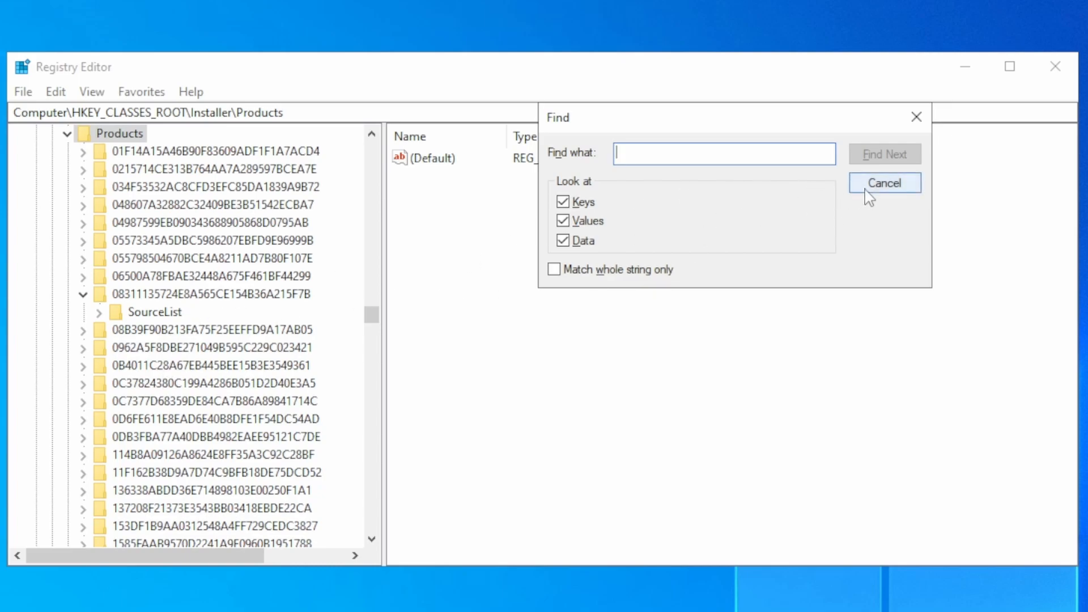
type("itunes")
key("Return")
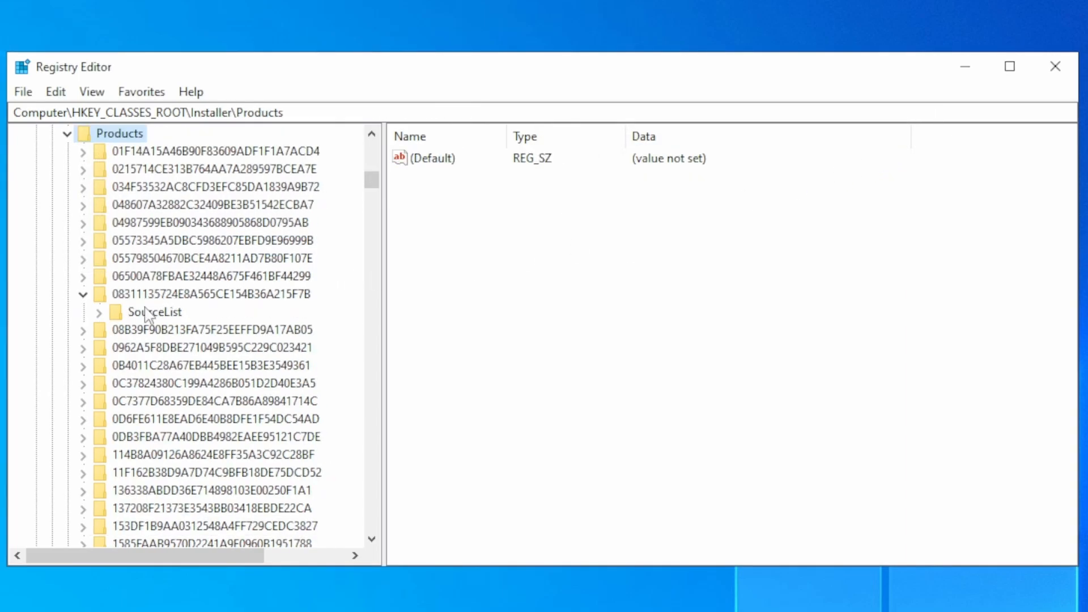
left_click(137, 315)
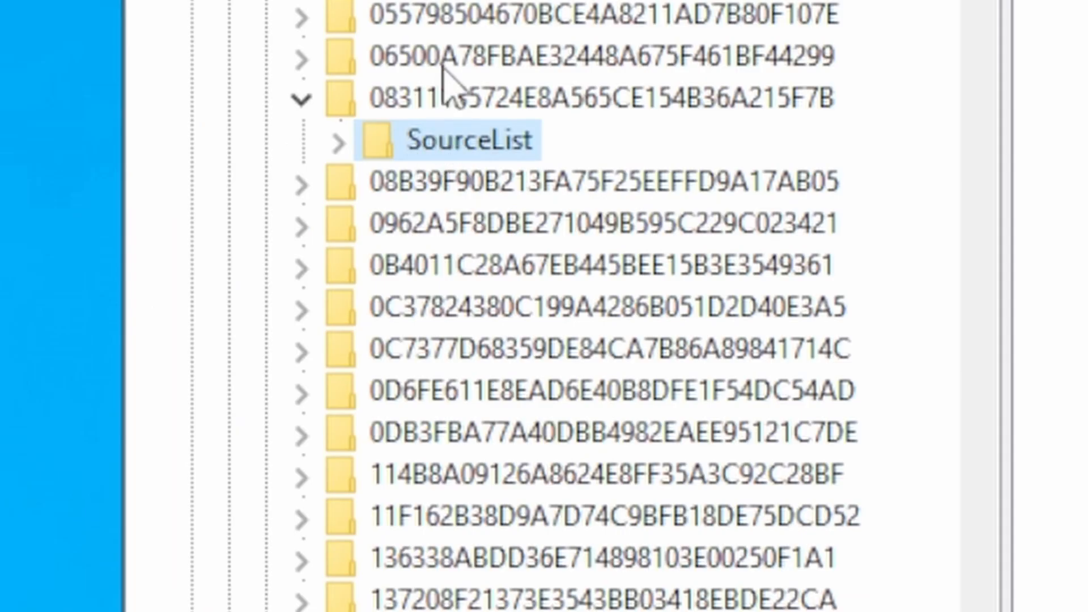
left_click(444, 67)
left_click(299, 59)
left_click(465, 97)
left_click(486, 184)
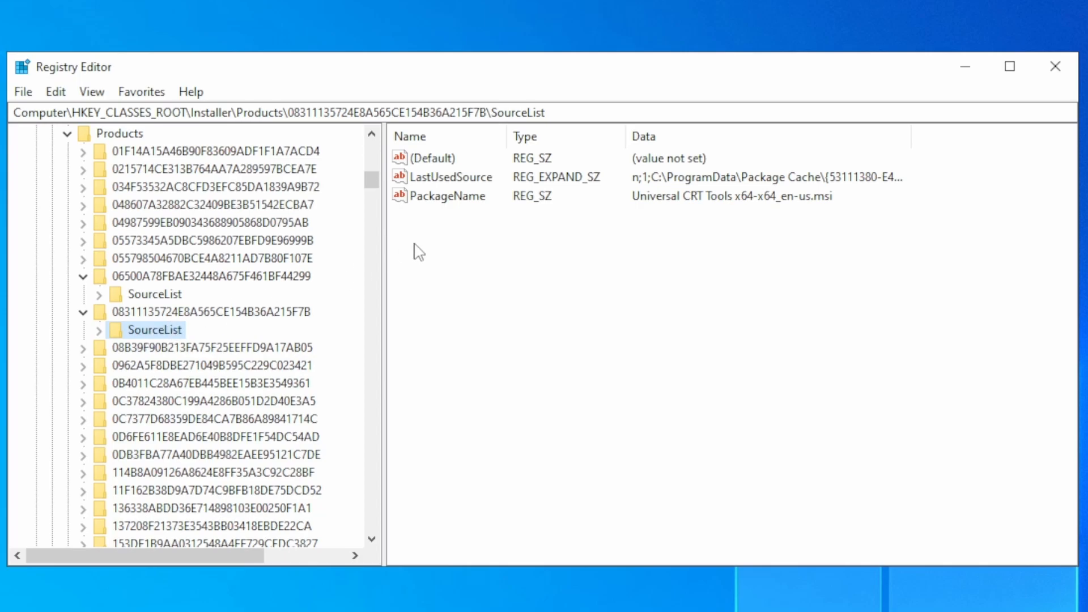
Step: Open the PackageName value of the selected SourceList key, examine the program name in its data, and close it unedited
left_click(444, 208)
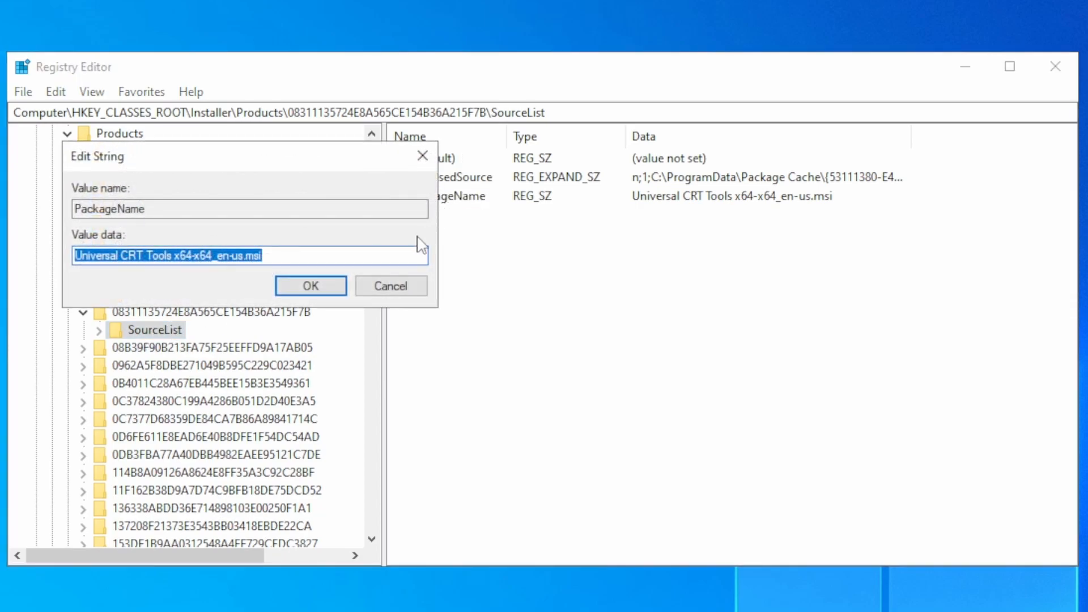
left_click(123, 257)
left_click_drag(75, 258, 163, 260)
left_click(164, 260)
double_click(162, 258)
left_click(204, 258)
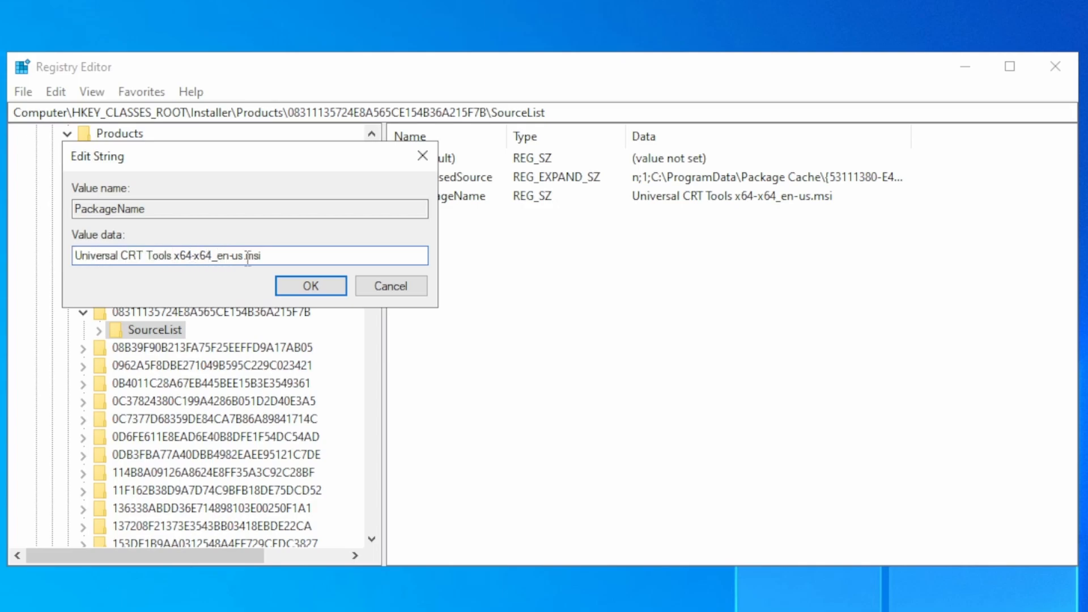
left_click(334, 281)
Step: Reopen the PackageName value in the same SourceList key, check which program and version it names, and cancel the edit
left_click(163, 334)
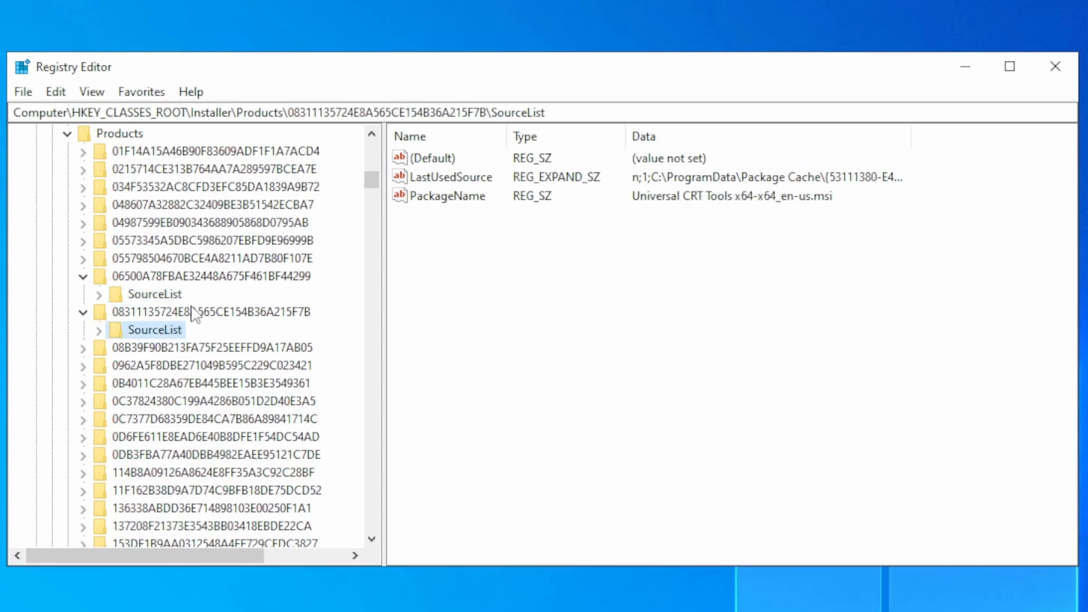
left_click(444, 214)
double_click(448, 199)
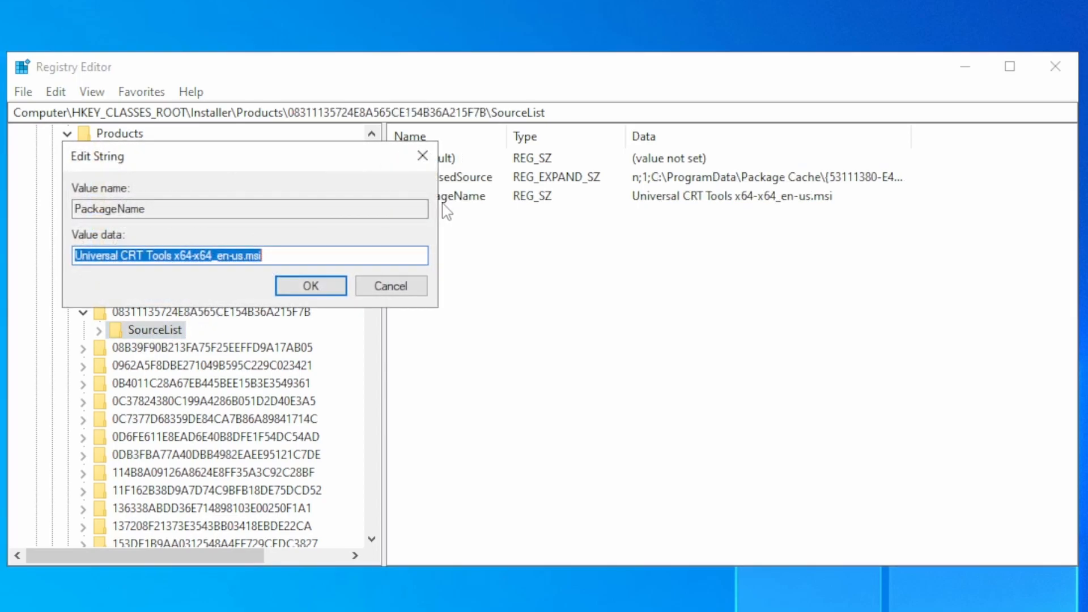
left_click(127, 258)
left_click_drag(78, 258, 178, 256)
left_click(165, 260)
left_click(191, 256)
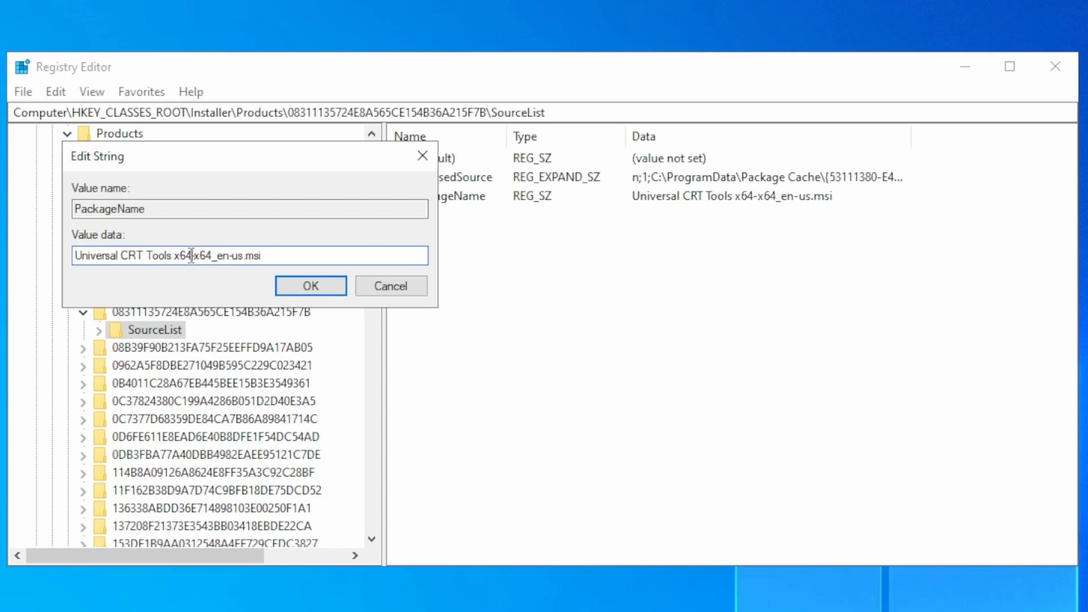
left_click(388, 286)
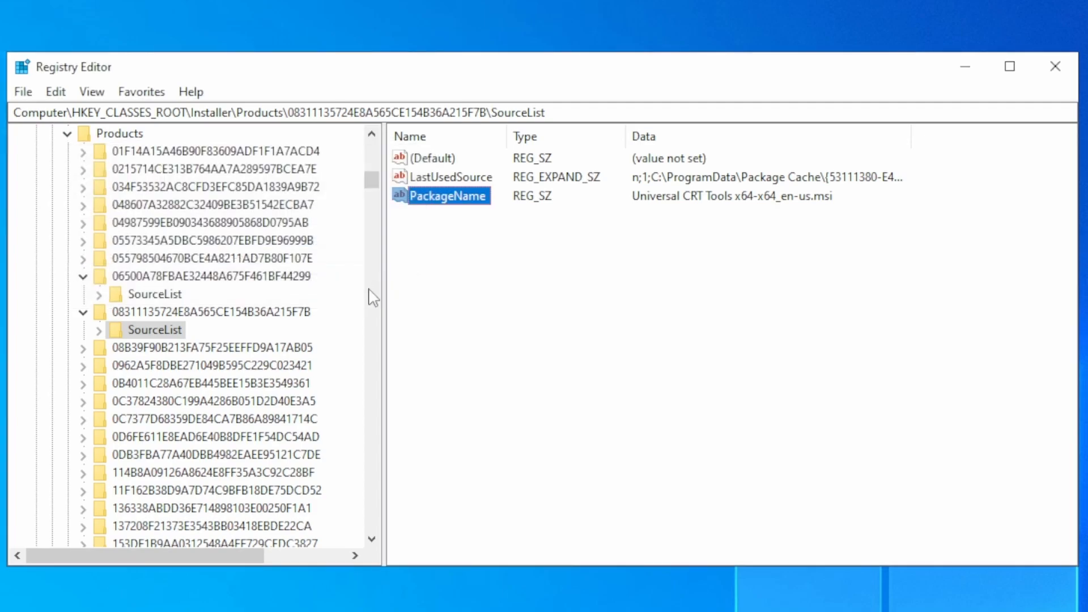
left_click(123, 316)
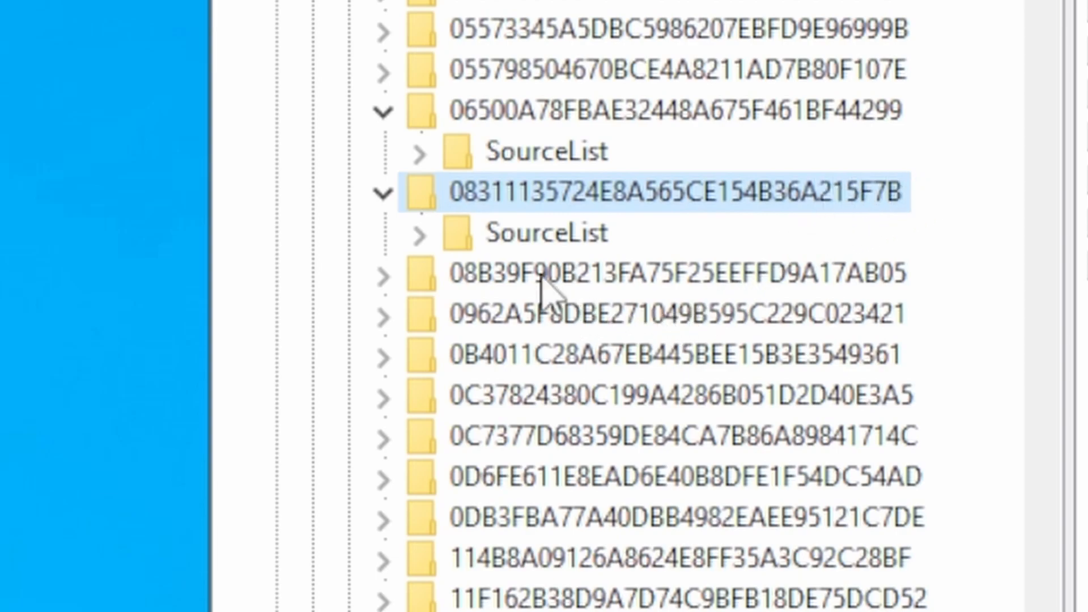
left_click(383, 193)
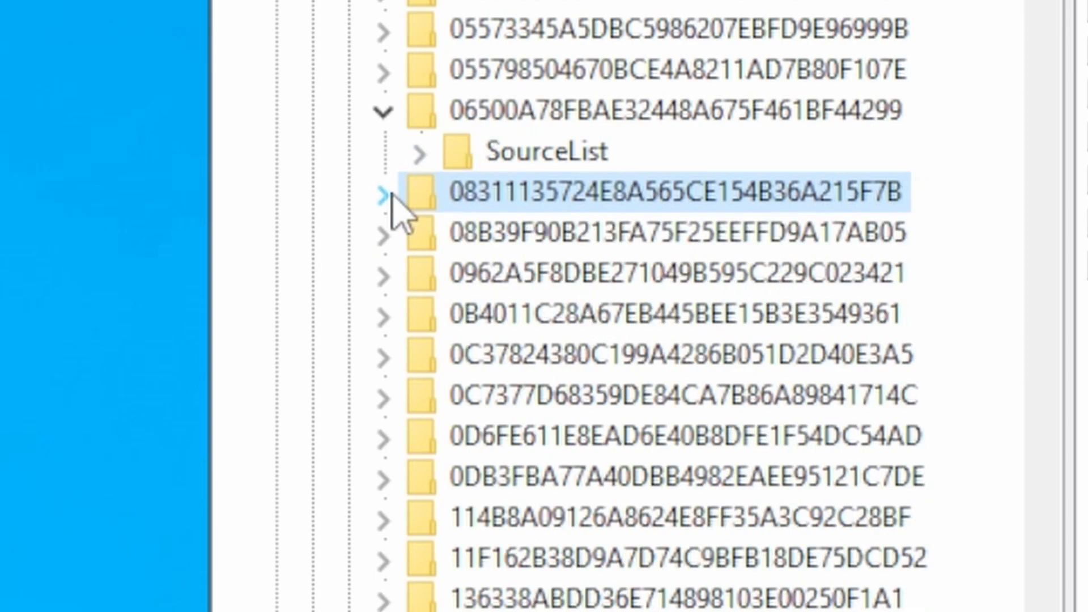
left_click(384, 111)
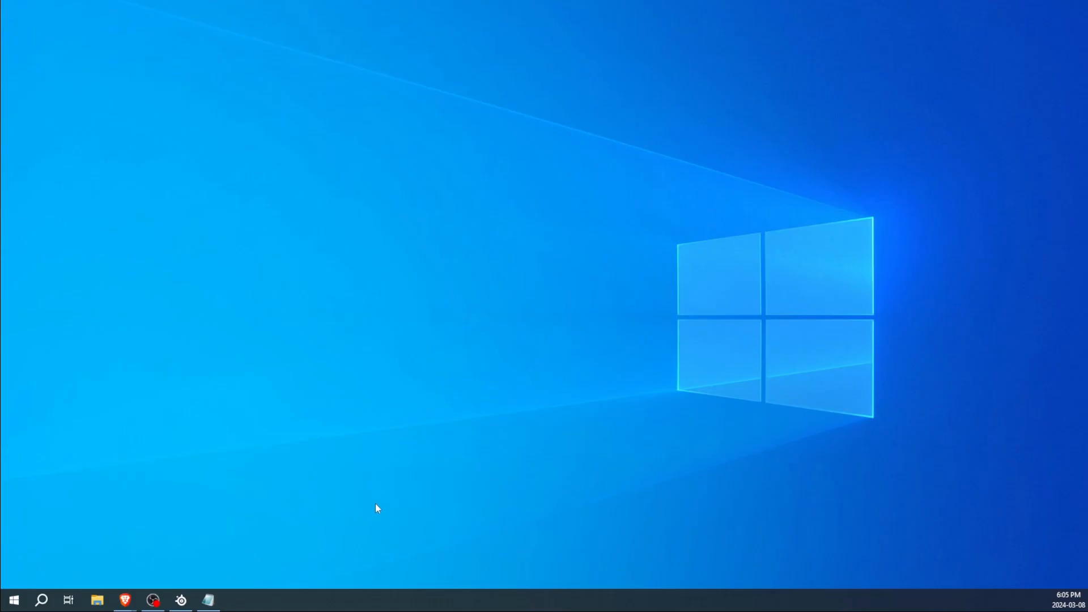
left_click_drag(125, 344, 296, 556)
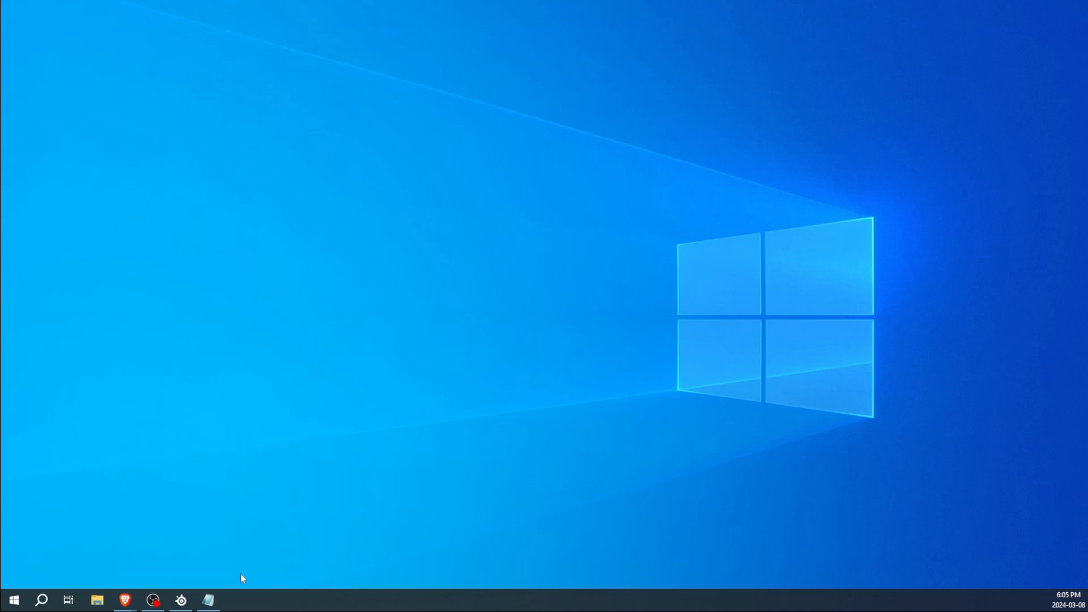